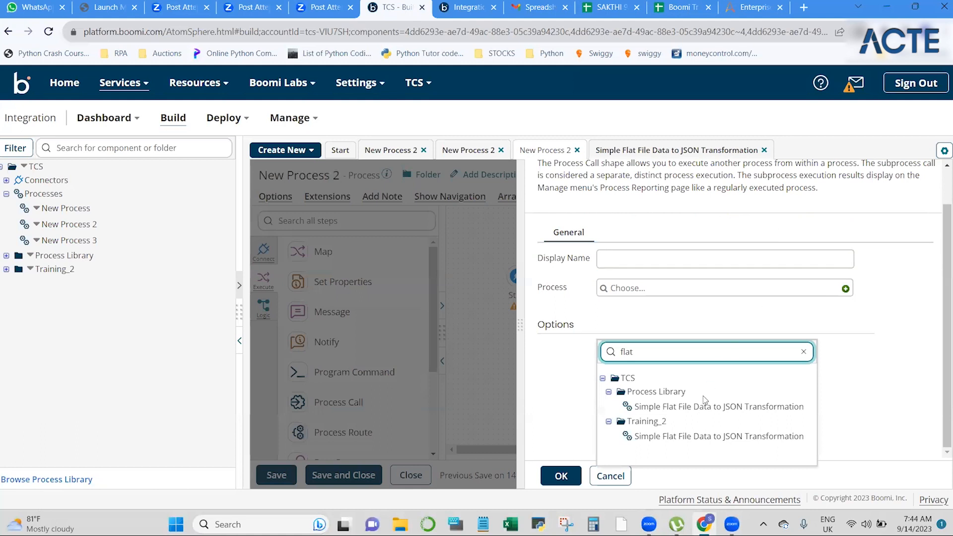
# Assign the Simple Flat File Data to JSON Transformation process from the Training_2 folder to the process call and confirm
pyautogui.click(656, 436)
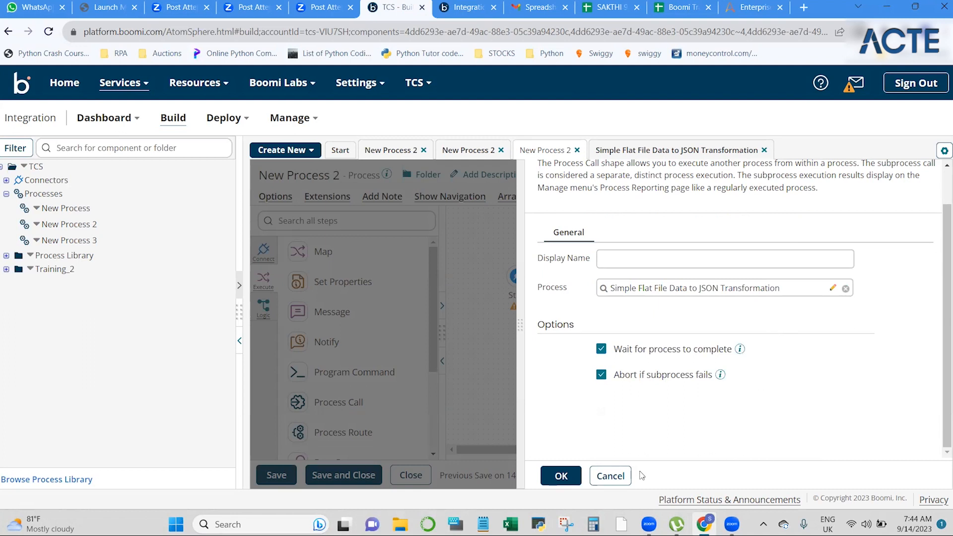
pyautogui.click(561, 476)
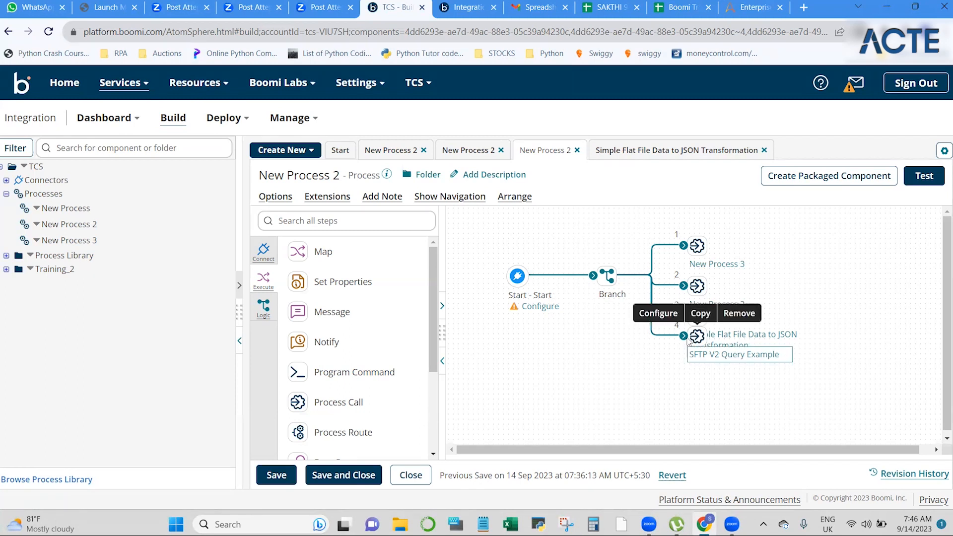
# Review the configuration of the New Process 3 process call and leave it without changes
pyautogui.moveTo(695, 248)
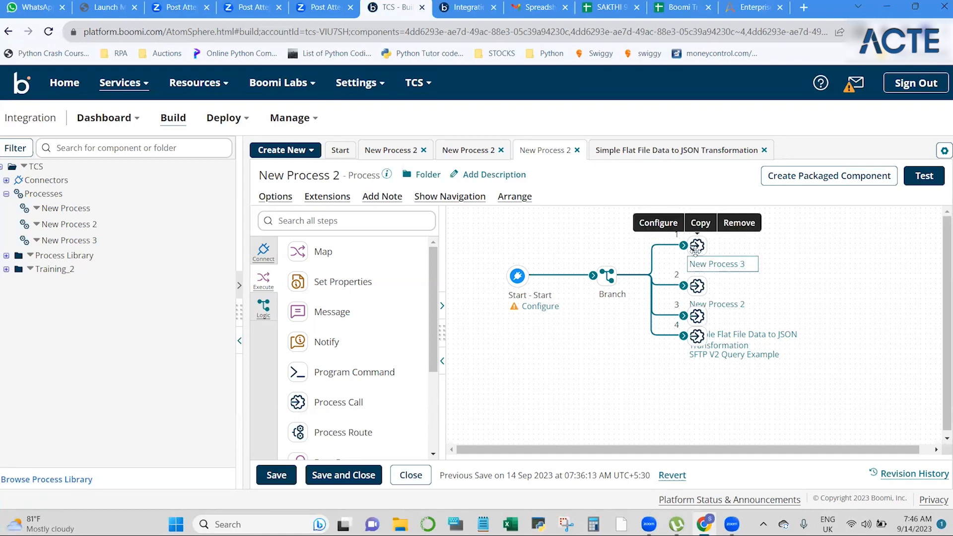
pyautogui.moveTo(699, 313)
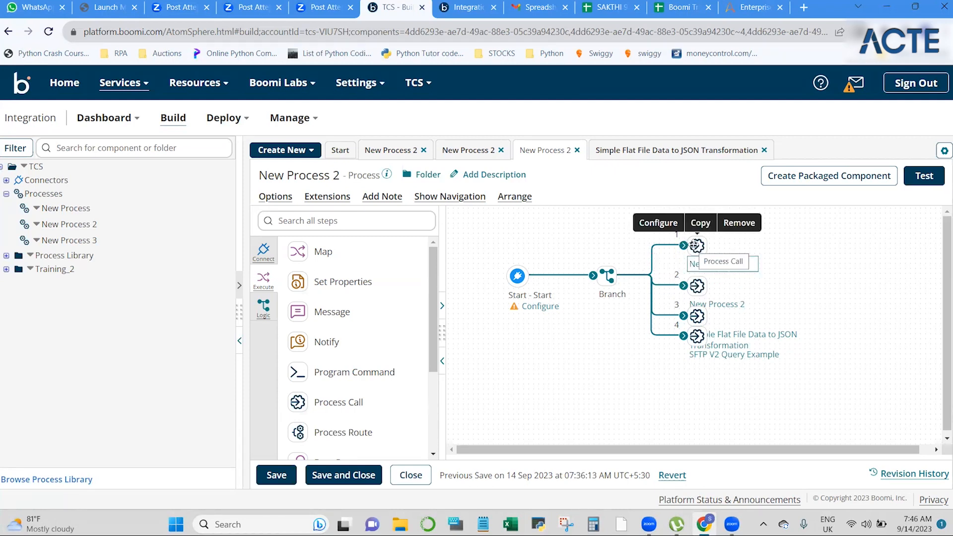
pyautogui.click(659, 224)
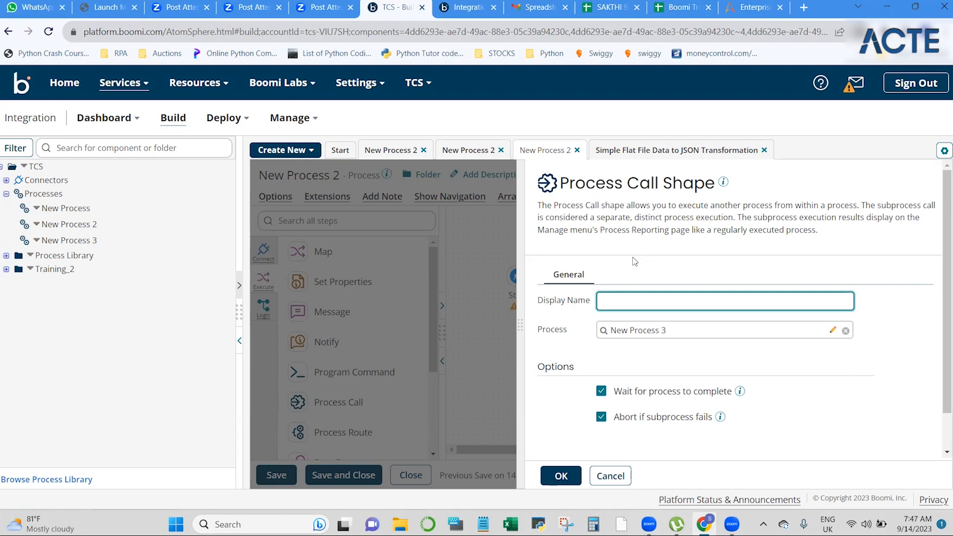
pyautogui.click(610, 476)
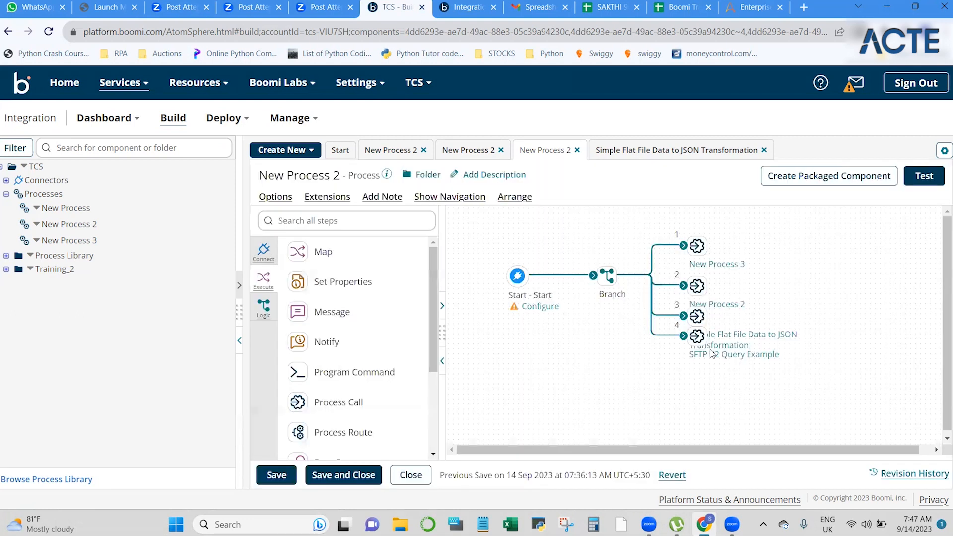
pyautogui.click(697, 245)
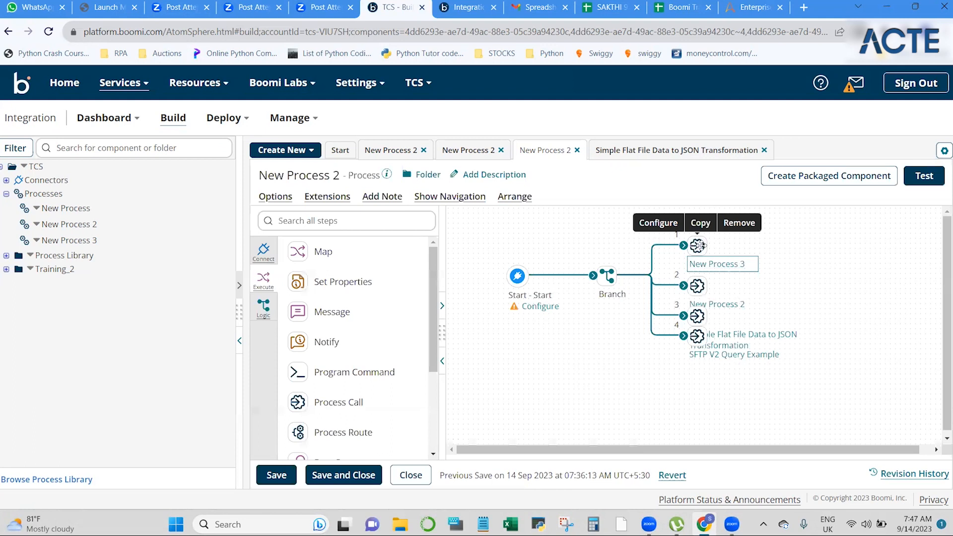
pyautogui.click(725, 254)
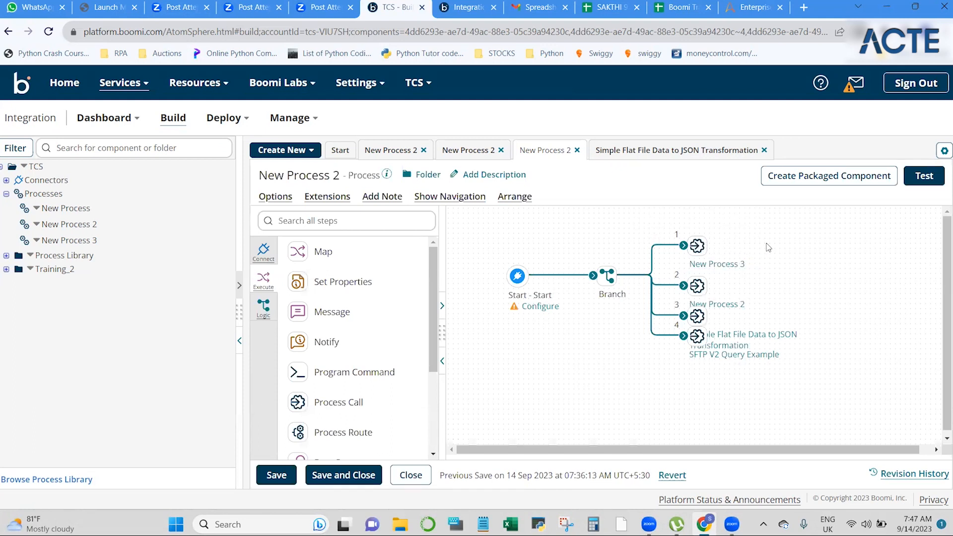
pyautogui.click(718, 249)
pyautogui.click(773, 251)
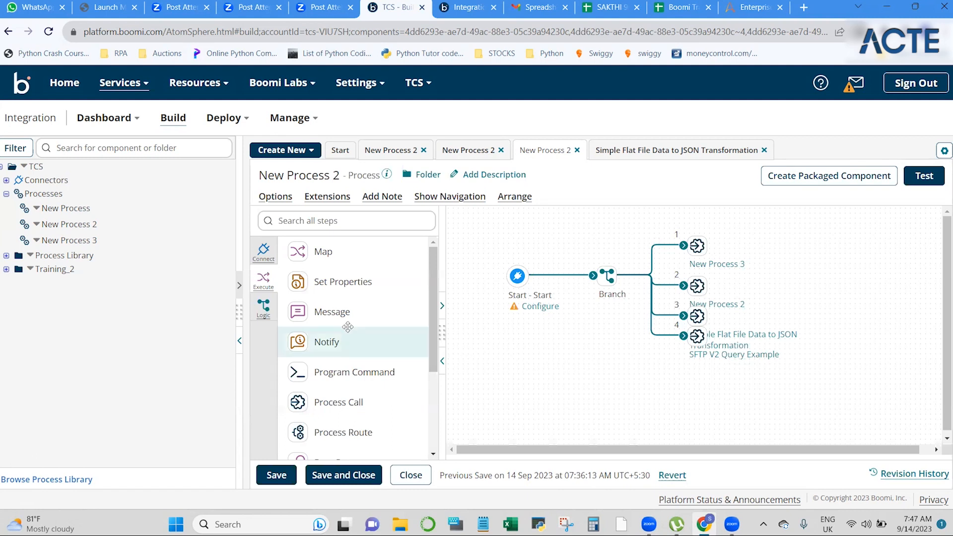
# Add a Message shape beside the New Process 3 process call and try to connect the call to it
pyautogui.moveTo(325, 312); pyautogui.dragTo(831, 259)
pyautogui.click(601, 475)
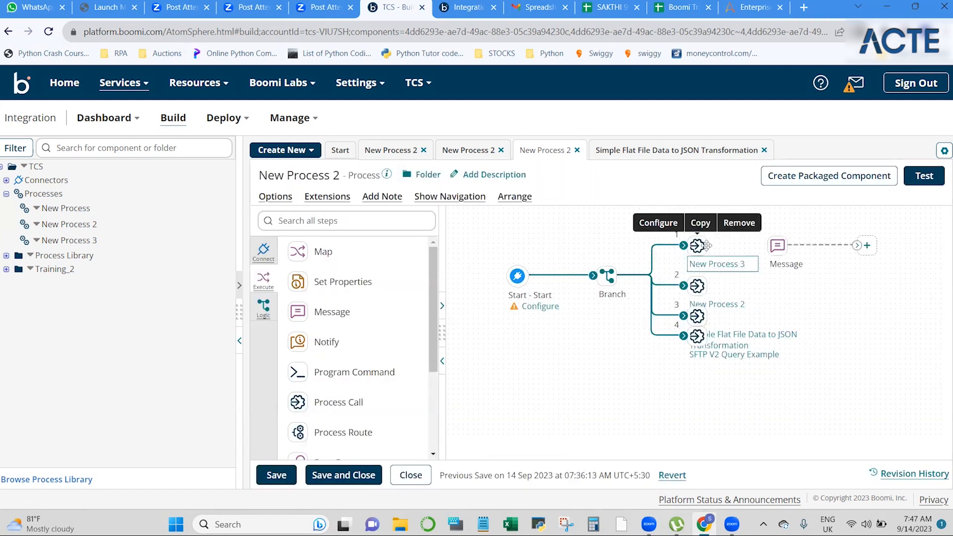
pyautogui.moveTo(718, 247); pyautogui.dragTo(751, 248)
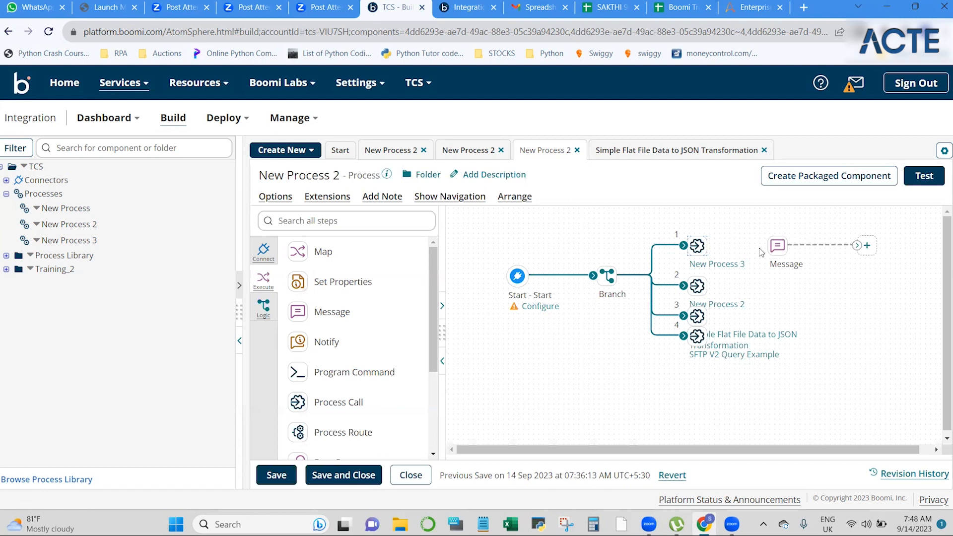
pyautogui.click(698, 246)
# Check the Message shape's configuration and connect its output back to the New Process 3 process call
pyautogui.moveTo(777, 247)
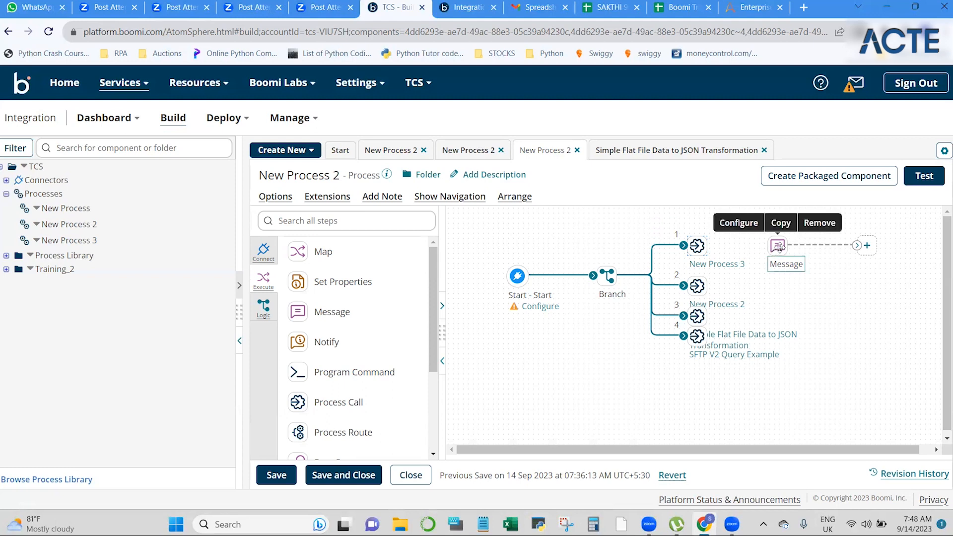
pyautogui.click(778, 246)
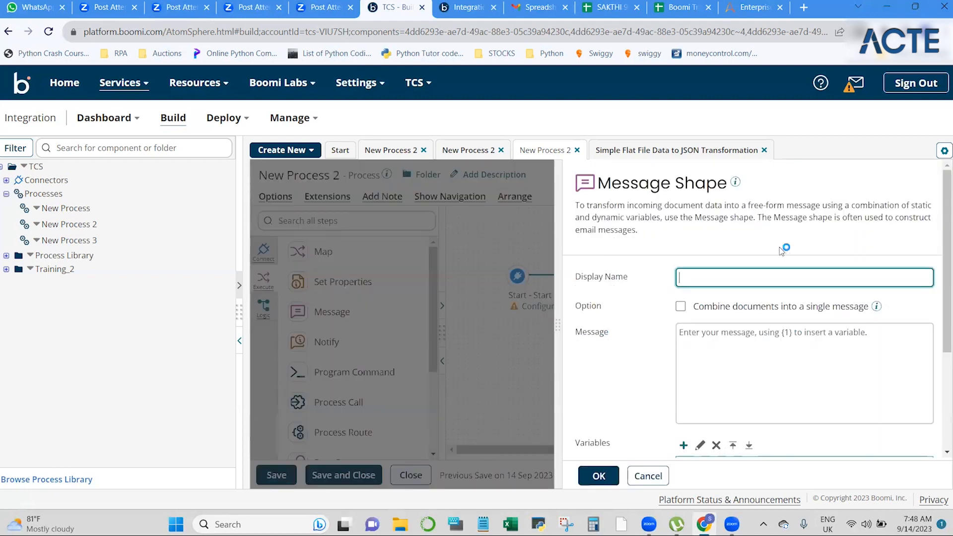
pyautogui.click(633, 473)
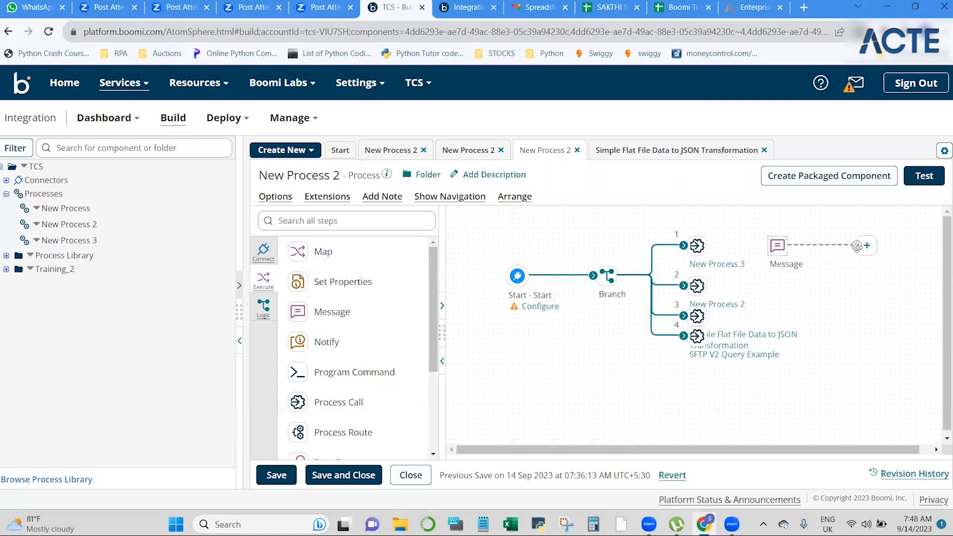
pyautogui.moveTo(856, 246); pyautogui.dragTo(698, 247)
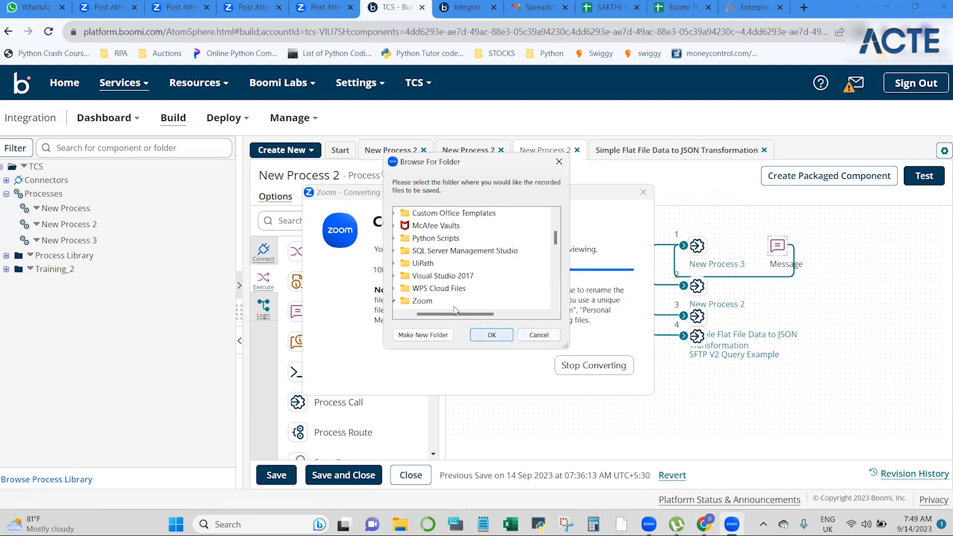
# Select the Zoom folder as the save location for the converted recording and dismiss the leftover window
pyautogui.click(430, 302)
pyautogui.click(488, 335)
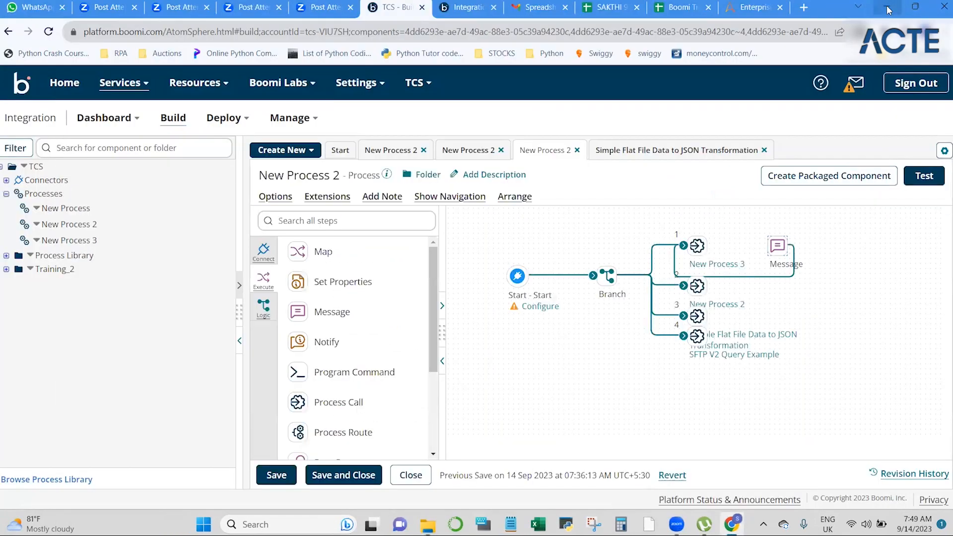
pyautogui.click(888, 7)
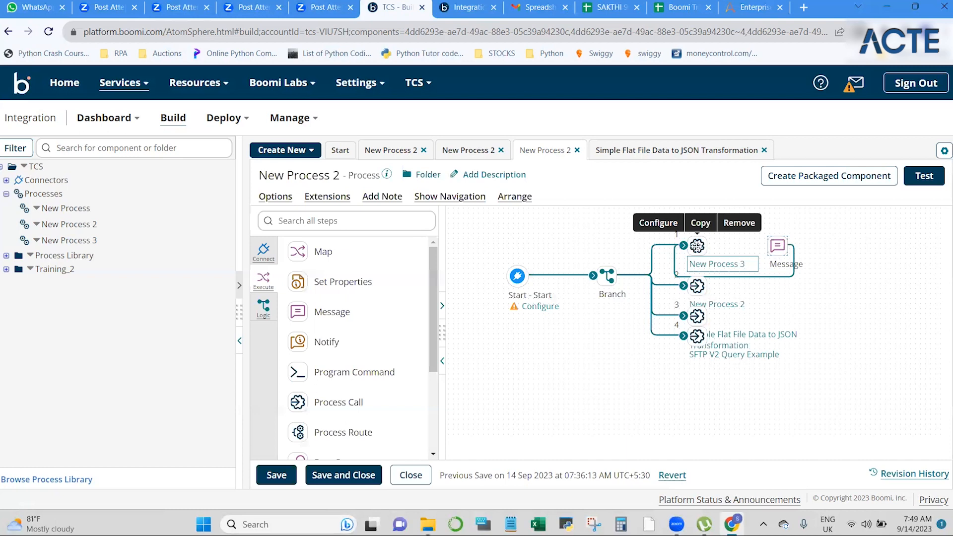
# Disable and re-enable Wait for process to complete on the New Process 3 process call and confirm
pyautogui.click(697, 248)
pyautogui.click(602, 392)
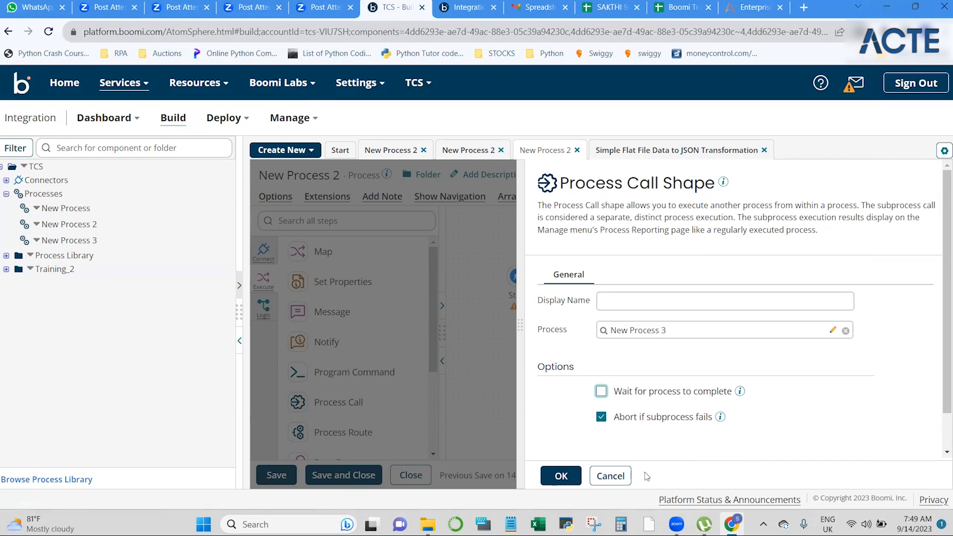
pyautogui.click(601, 392)
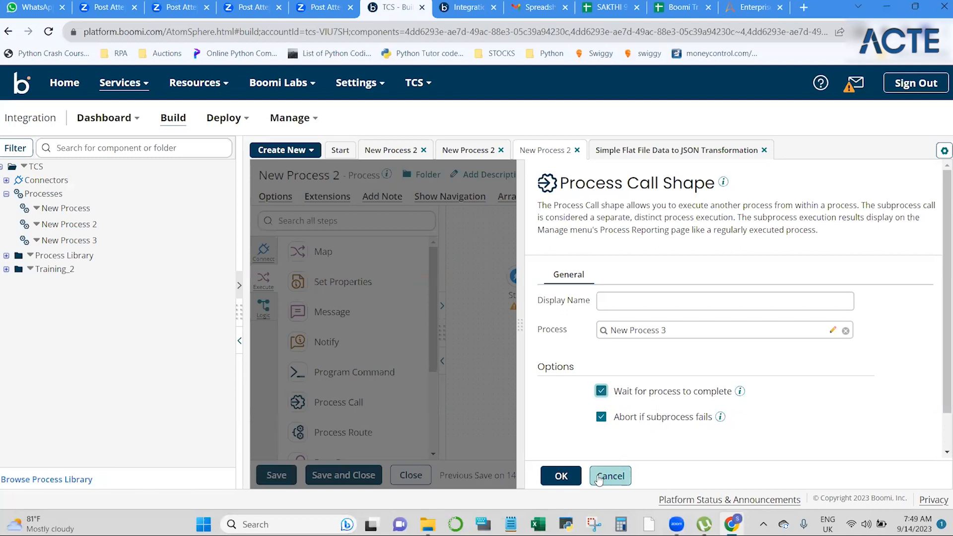
pyautogui.click(560, 476)
pyautogui.moveTo(699, 250)
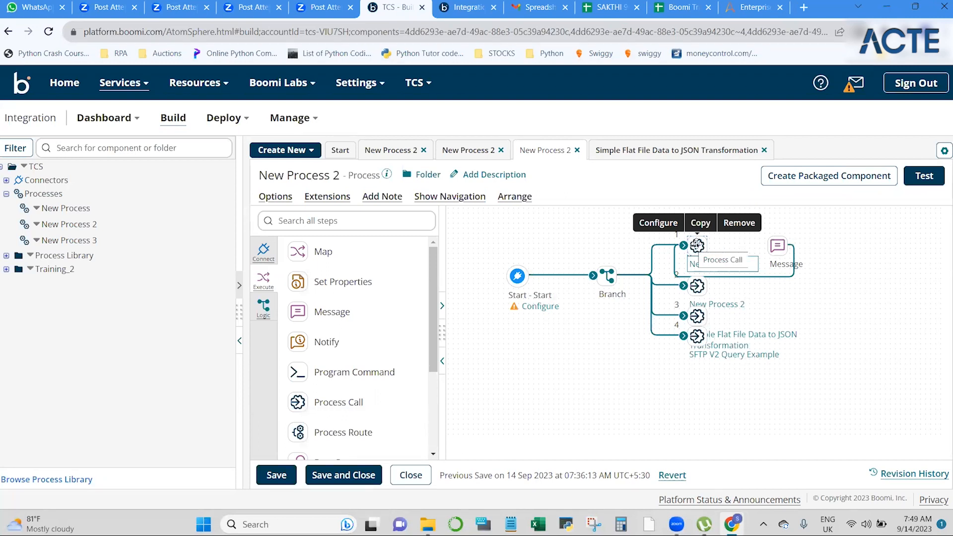
pyautogui.moveTo(716, 279)
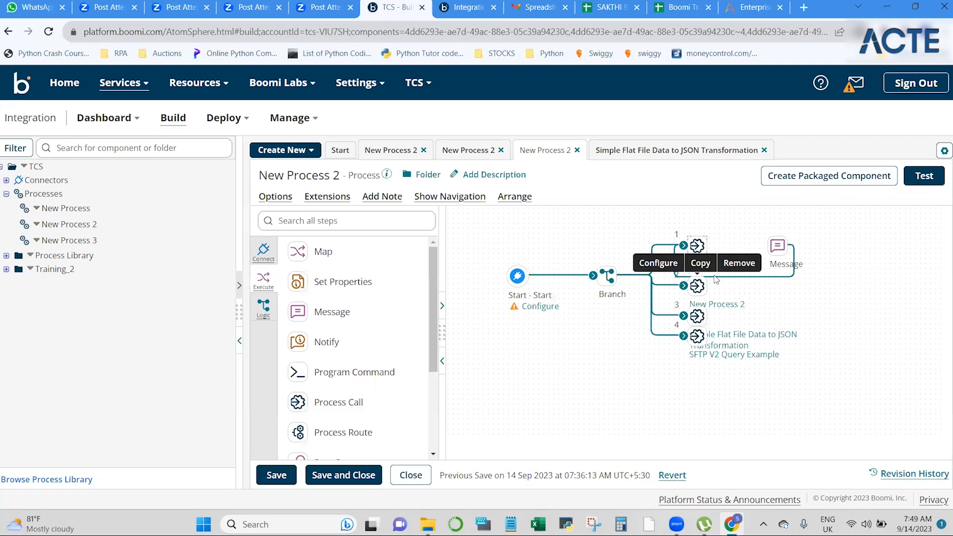
pyautogui.moveTo(770, 248)
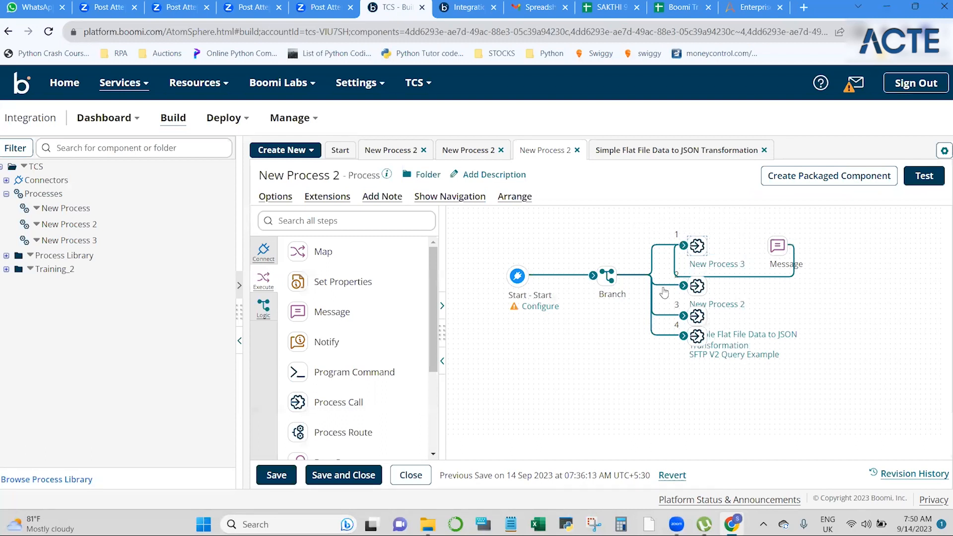
# Add a Return Documents logic shape on the open canvas beyond the process calls with the display name childtoparent
pyautogui.moveTo(697, 330)
pyautogui.scroll(-3, 330, 384)
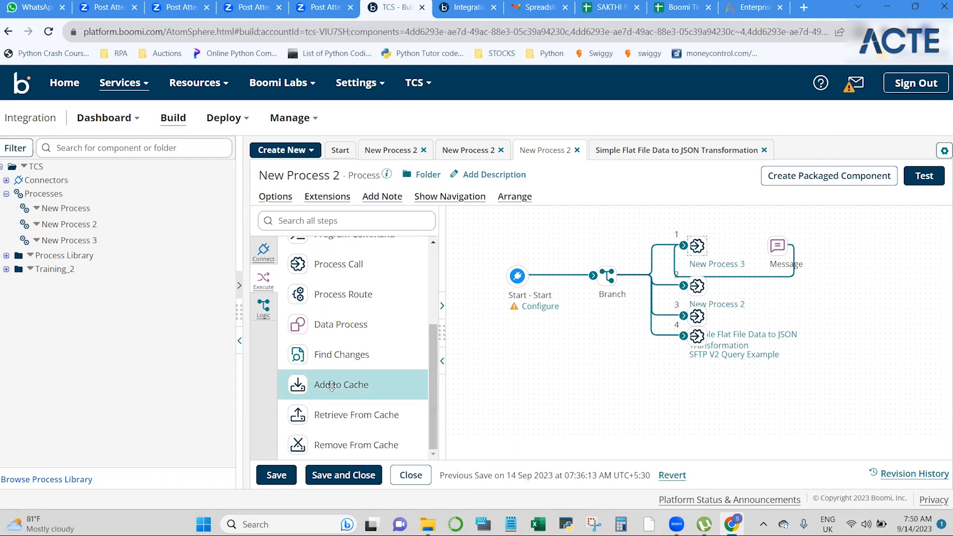
pyautogui.scroll(3, 331, 385)
pyautogui.scroll(-3, 331, 386)
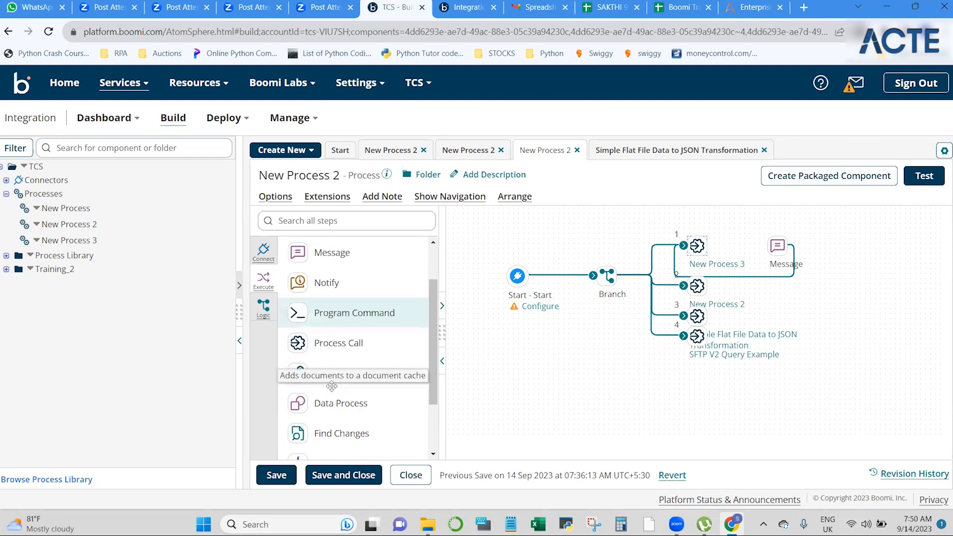
pyautogui.click(262, 318)
pyautogui.scroll(-2, 342, 427)
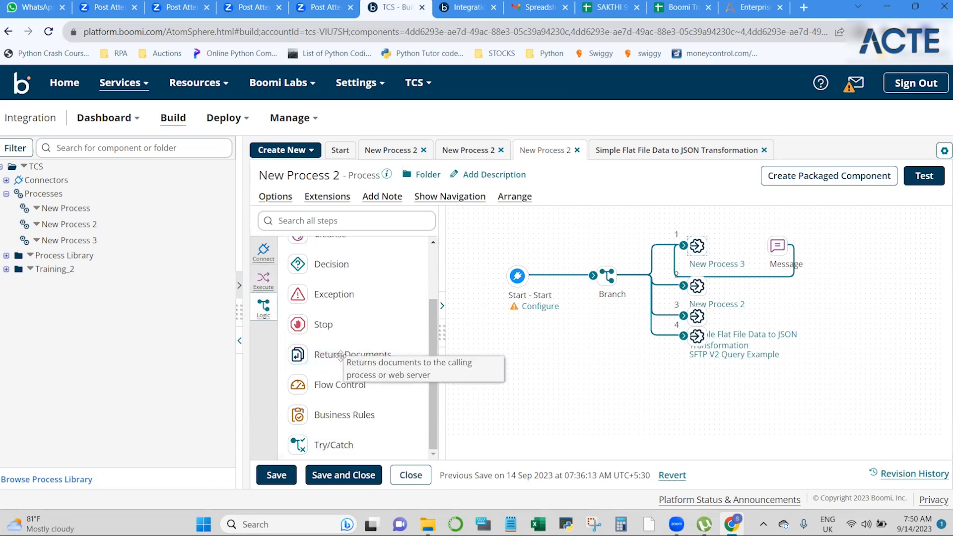
pyautogui.moveTo(344, 357); pyautogui.dragTo(896, 310)
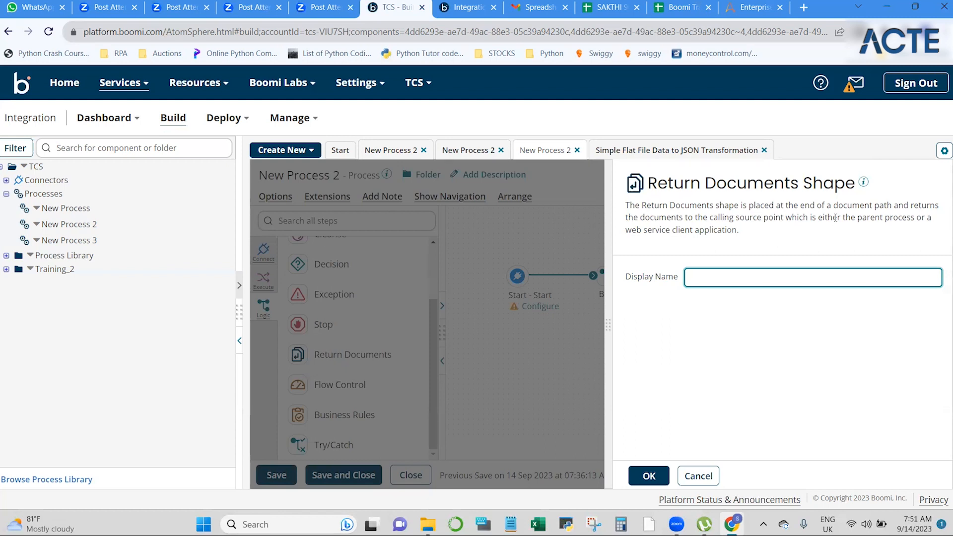
pyautogui.write('childtppa')
pyautogui.press('BackSpace')
pyautogui.press('BackSpace')
pyautogui.press('BackSpace')
pyautogui.write('oparent')
pyautogui.click(648, 475)
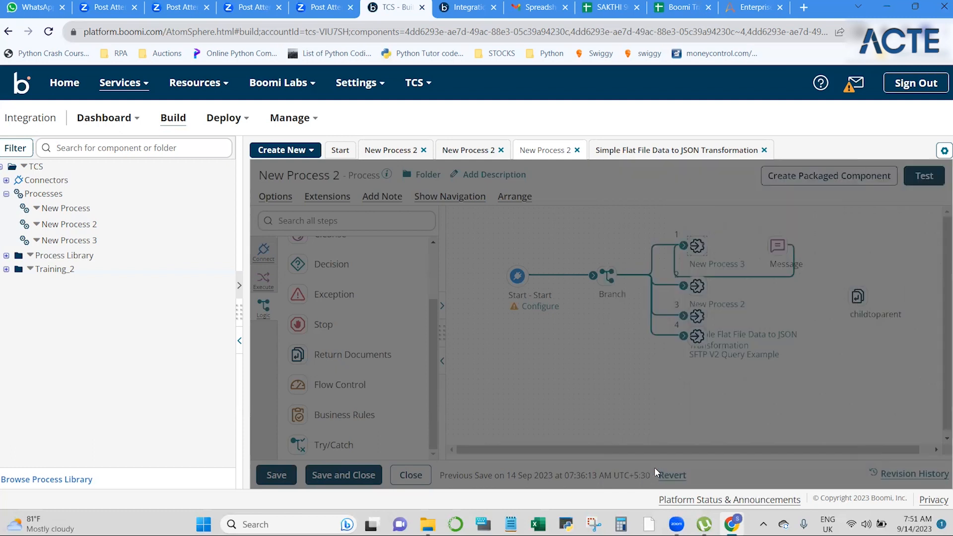
# Review the childtoparent Return Documents shape's settings and close them
pyautogui.moveTo(869, 315)
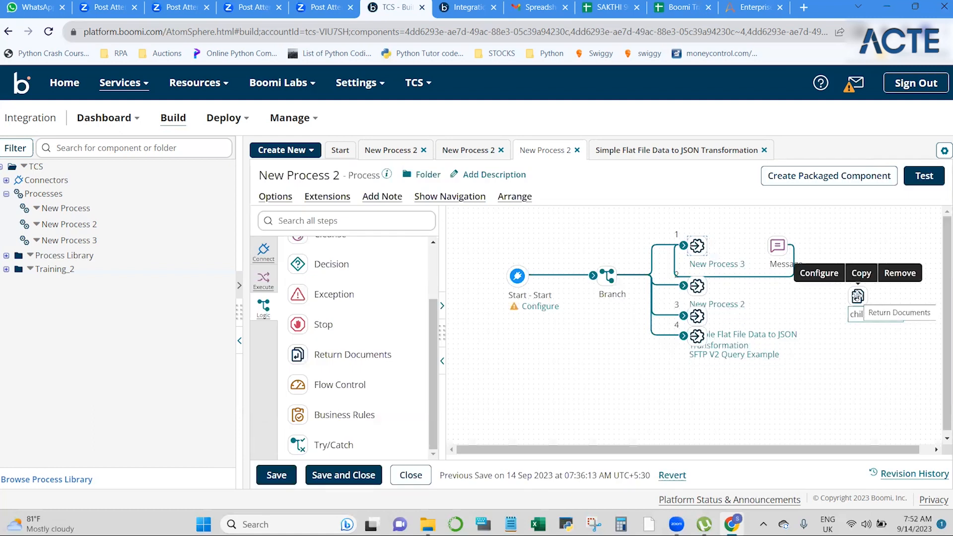
pyautogui.click(859, 301)
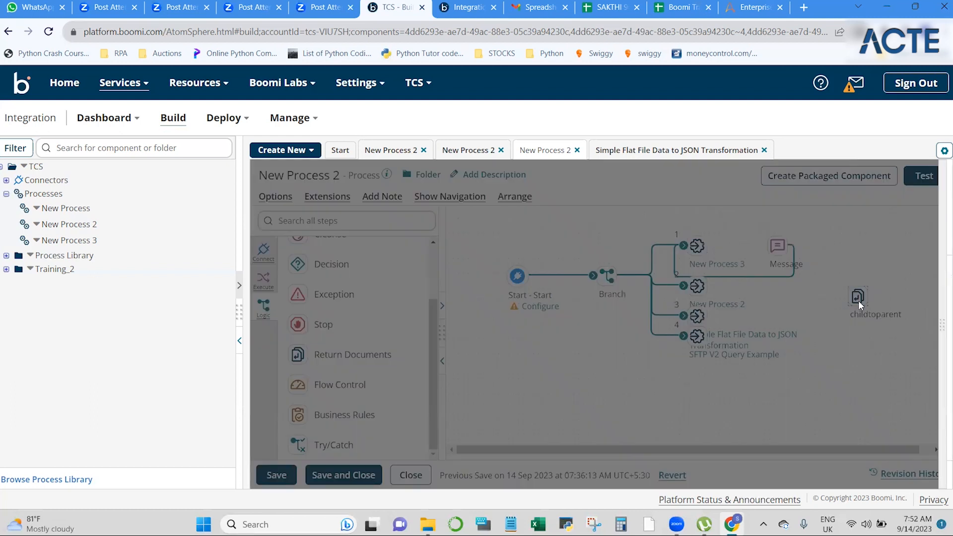
pyautogui.click(649, 475)
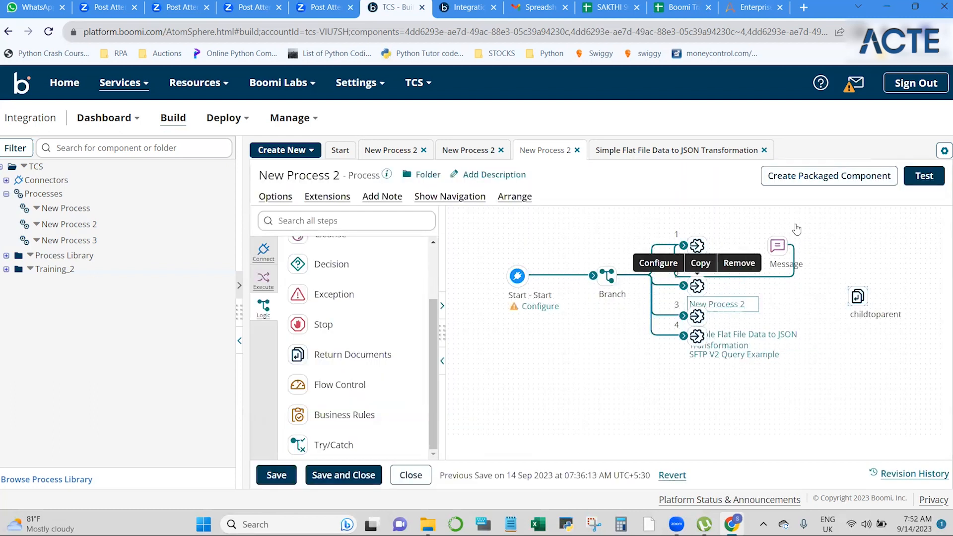
# Remove the Message shape from the process and confirm the removal
pyautogui.moveTo(778, 245)
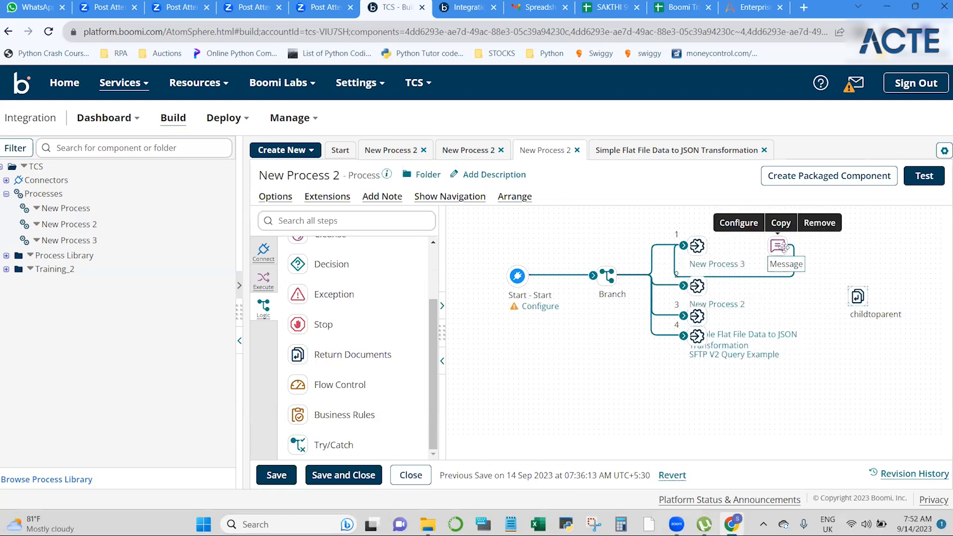
pyautogui.click(819, 223)
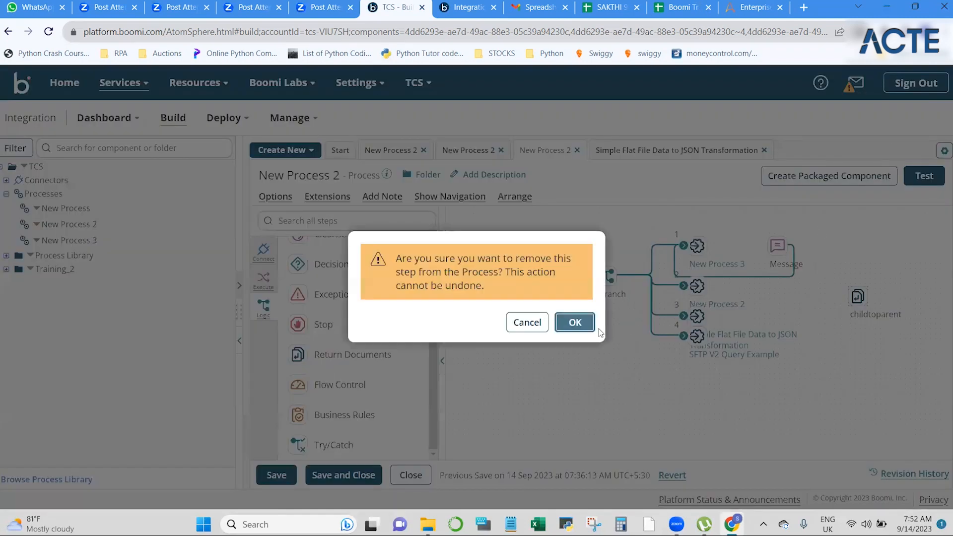
pyautogui.click(575, 323)
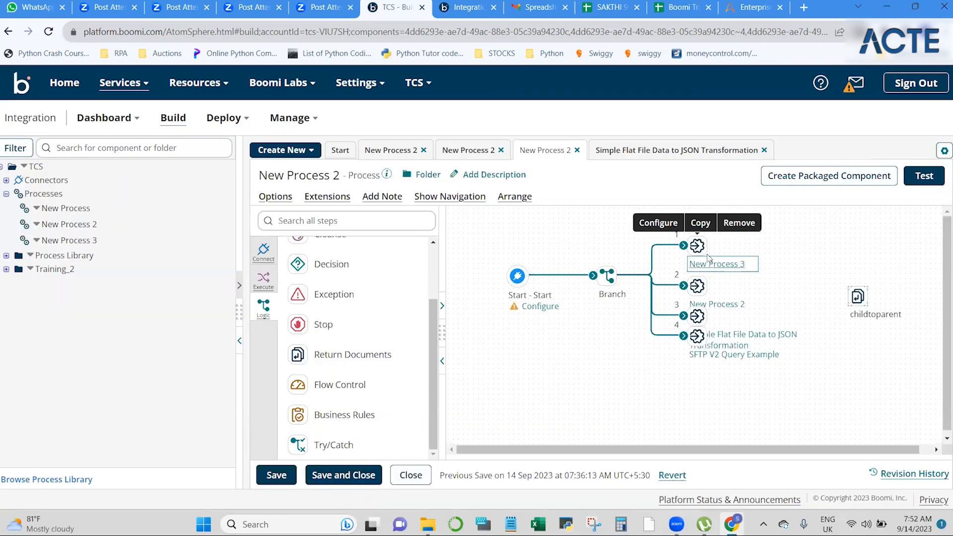
# Try to extend a connection from the New Process 3 process call and move the childtoparent shape in line with it
pyautogui.moveTo(707, 245)
pyautogui.moveTo(707, 245)
pyautogui.mouseDown()
pyautogui.moveTo(765, 250)
pyautogui.moveTo(715, 247)
pyautogui.mouseUp()
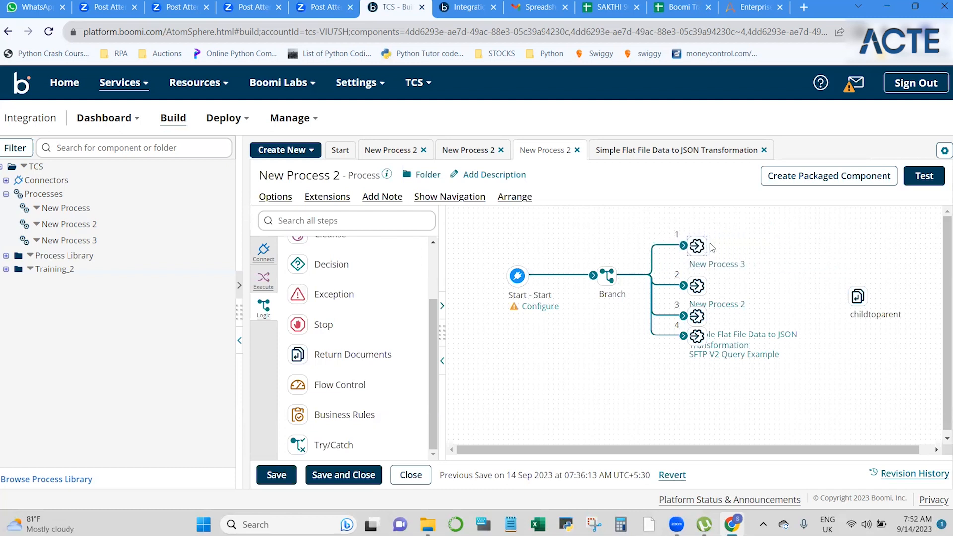
pyautogui.moveTo(842, 300)
pyautogui.moveTo(842, 300); pyautogui.dragTo(796, 247)
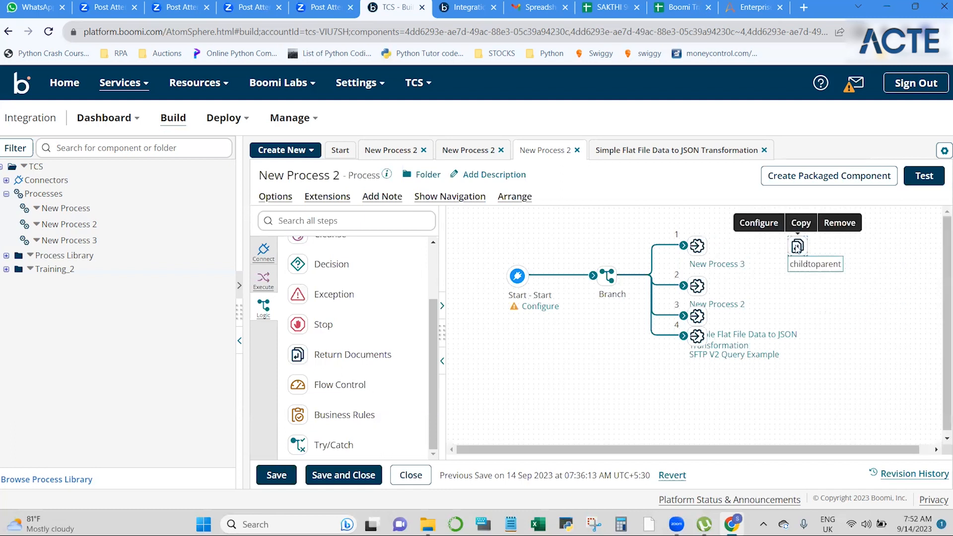
# Review the settings of the childtoparent Return Documents shape and the New Process 3 process call, and close them without changes
pyautogui.doubleClick(796, 247)
pyautogui.click(698, 476)
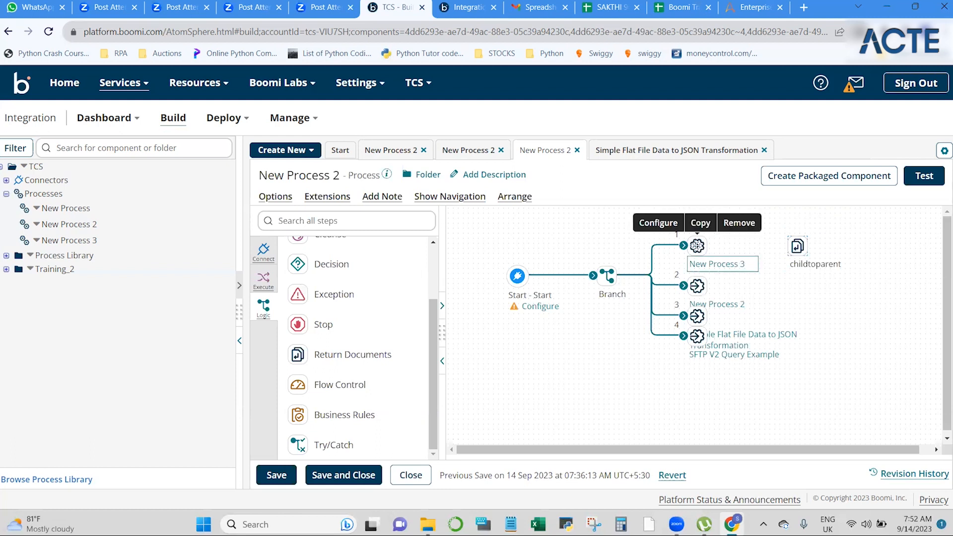
pyautogui.click(697, 246)
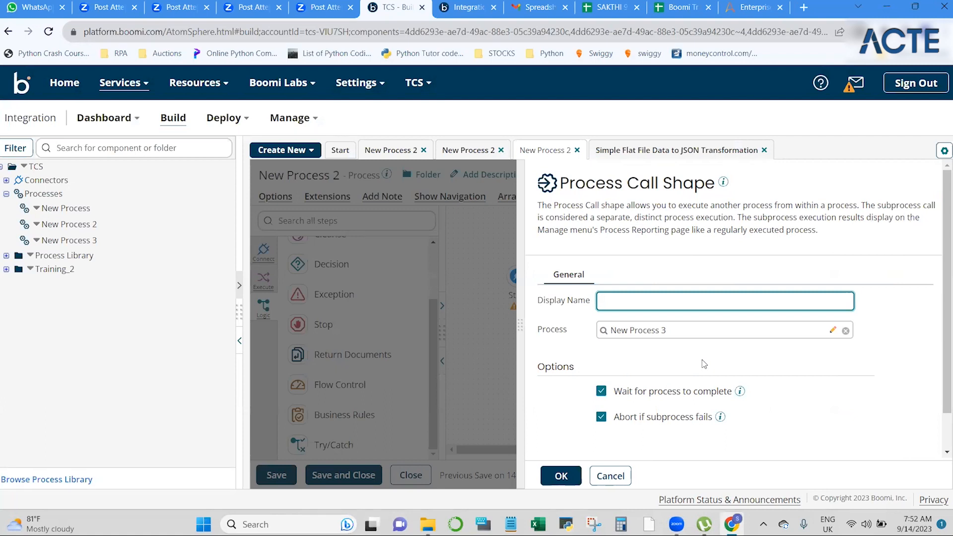
pyautogui.click(606, 474)
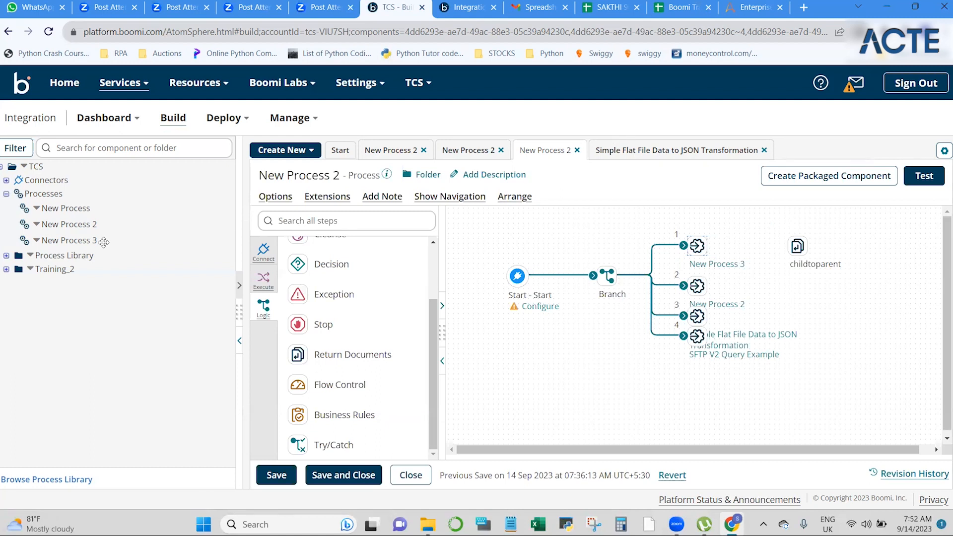
# Open New Process 3 and add a Return Documents shape with the display name childtoparent, connected to the Decision's True path
pyautogui.click(86, 241)
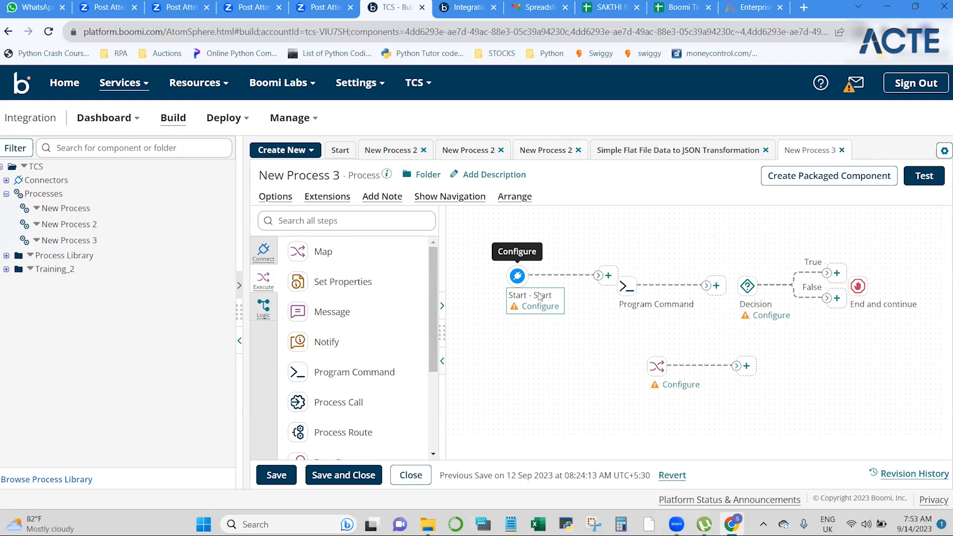
pyautogui.moveTo(870, 302)
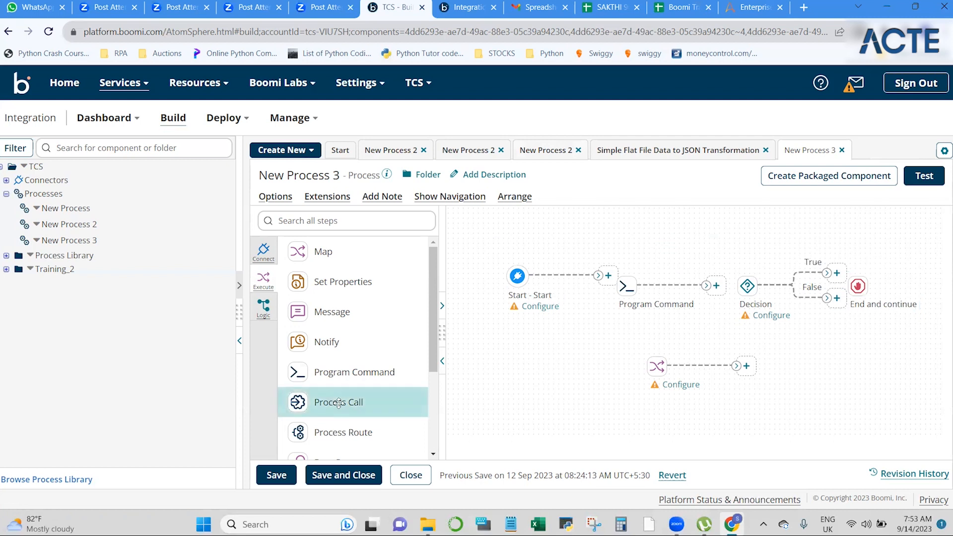
pyautogui.scroll(-3, 339, 403)
pyautogui.scroll(3, 339, 403)
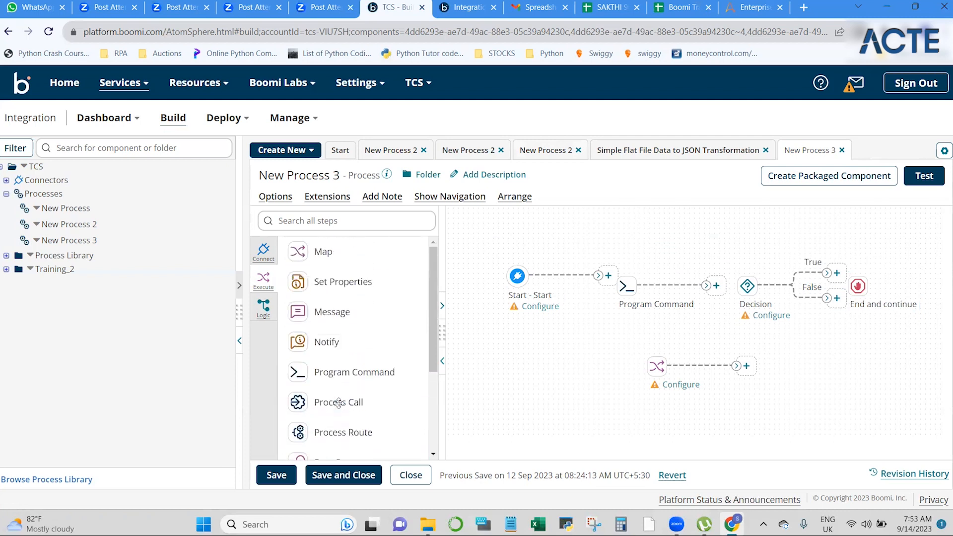
pyautogui.click(262, 308)
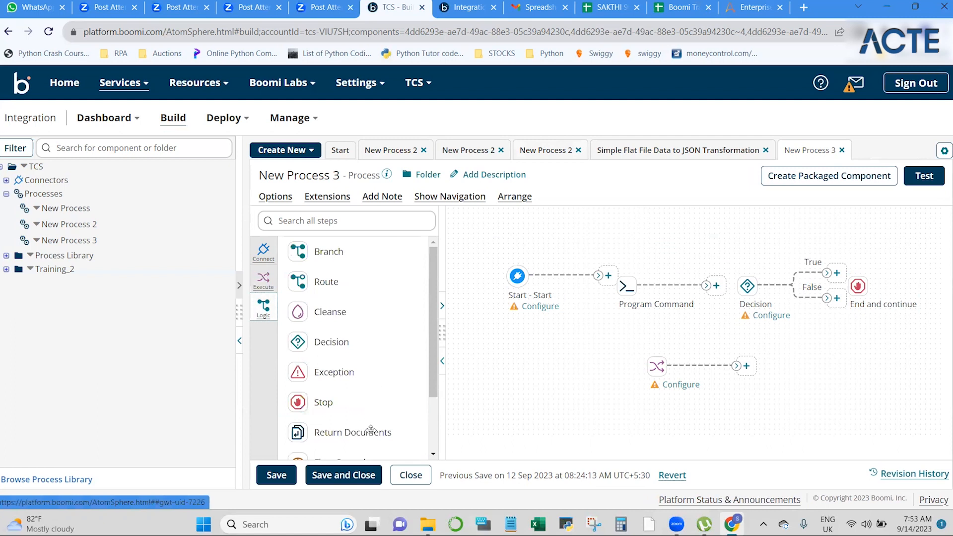
pyautogui.moveTo(349, 440); pyautogui.dragTo(873, 254)
pyautogui.write('childtoparent')
pyautogui.click(642, 476)
pyautogui.moveTo(827, 246)
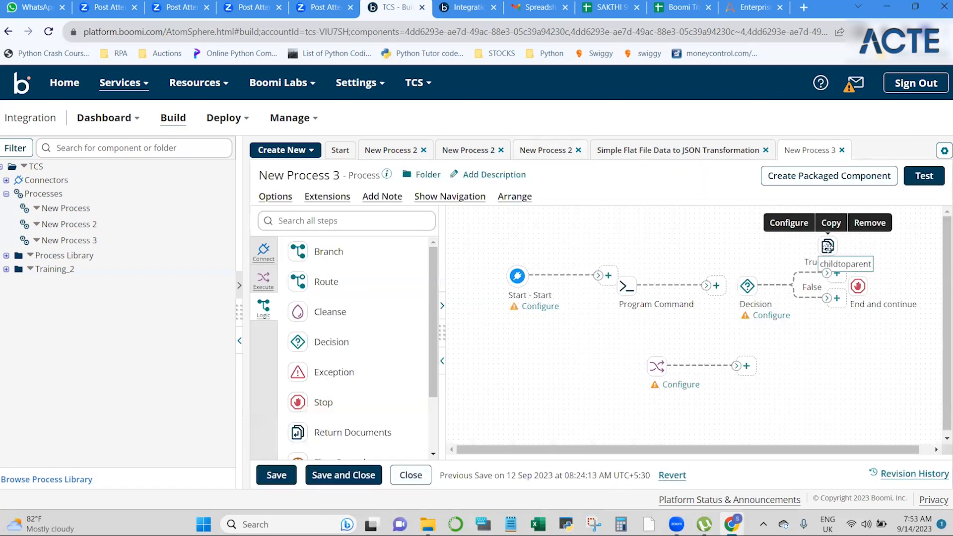
pyautogui.moveTo(827, 247); pyautogui.dragTo(836, 277)
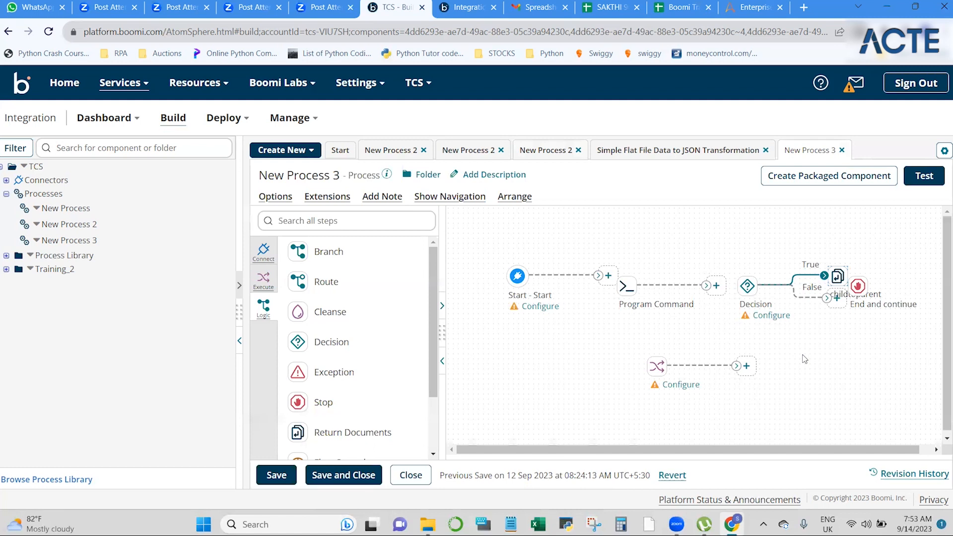
# Return to the parent process New Process 2 and review its New Process 3 call and childtoparent Return Documents shape
pyautogui.click(536, 154)
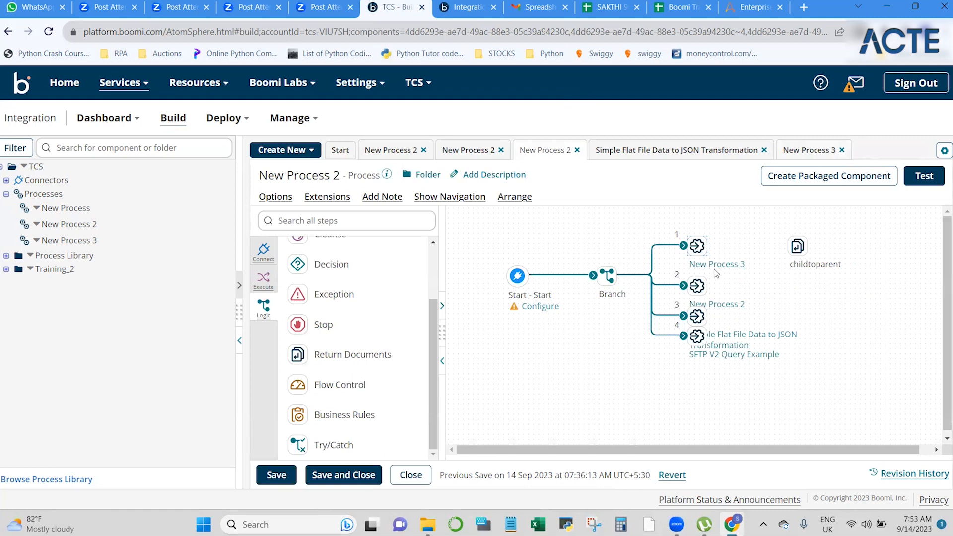
pyautogui.moveTo(723, 258)
pyautogui.moveTo(738, 314)
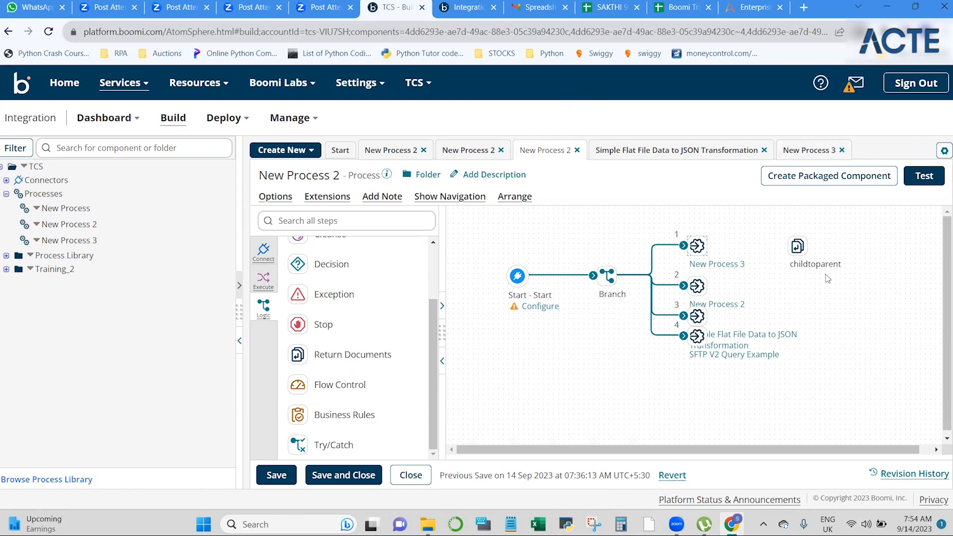
pyautogui.moveTo(797, 246)
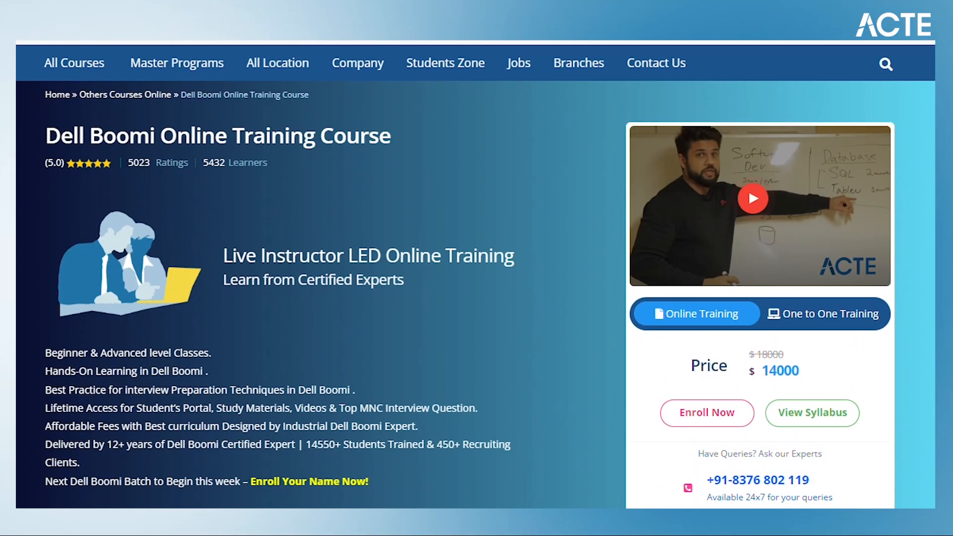
pyautogui.scroll(-15, 476, 274)
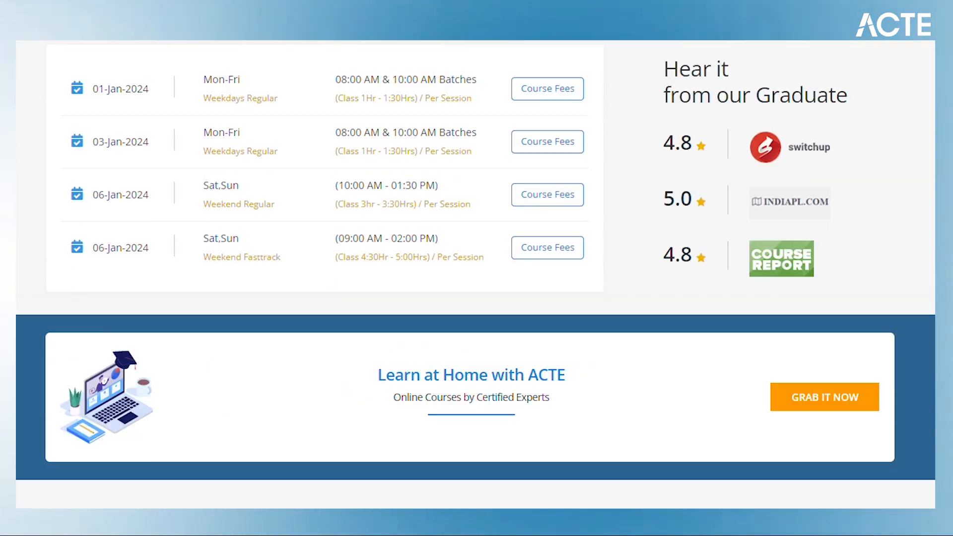
pyautogui.scroll(-20, 476, 274)
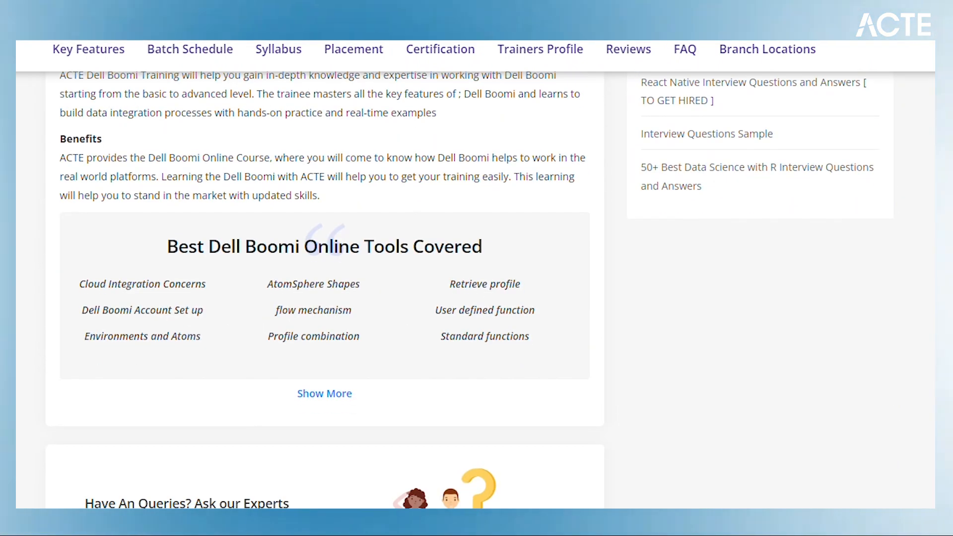
pyautogui.scroll(-15, 476, 274)
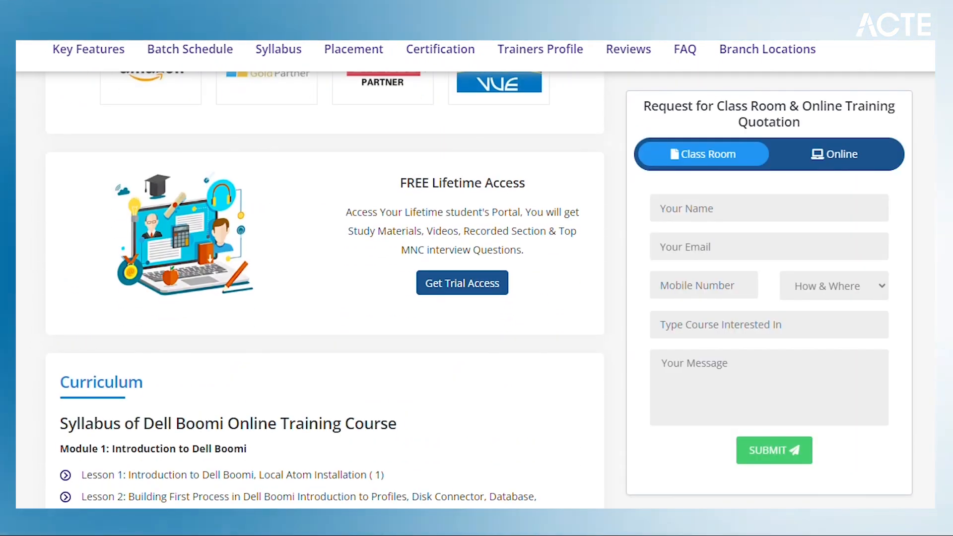
pyautogui.scroll(-20, 325, 290)
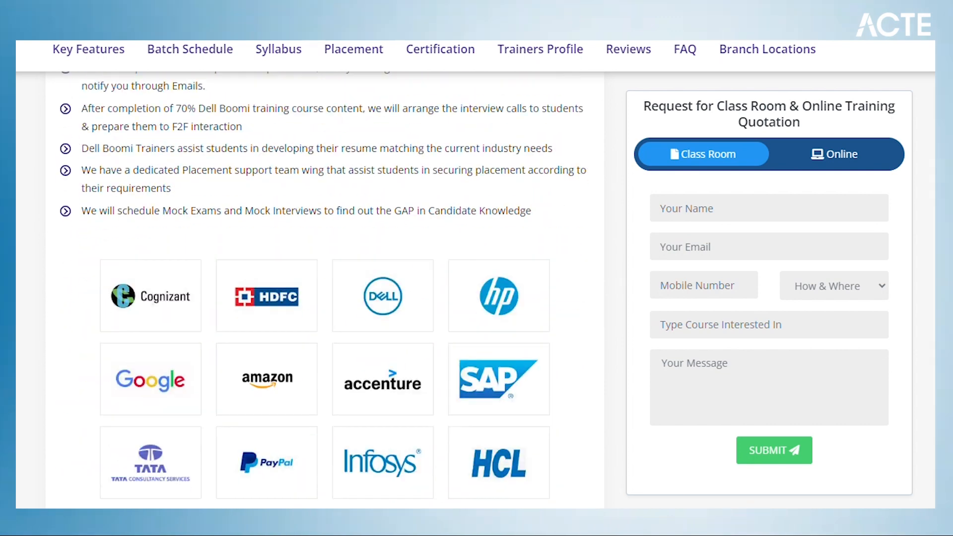
pyautogui.scroll(-20, 324, 289)
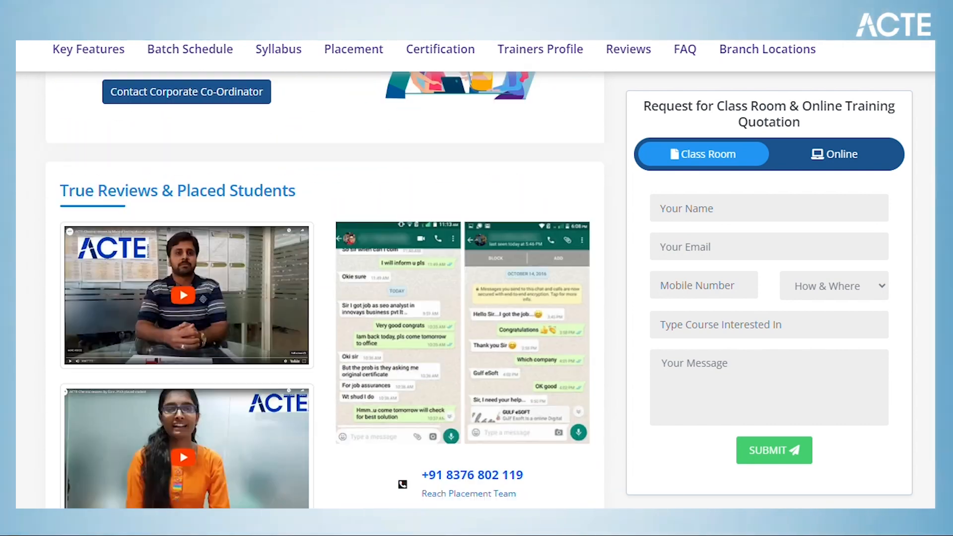
pyautogui.scroll(-20, 476, 274)
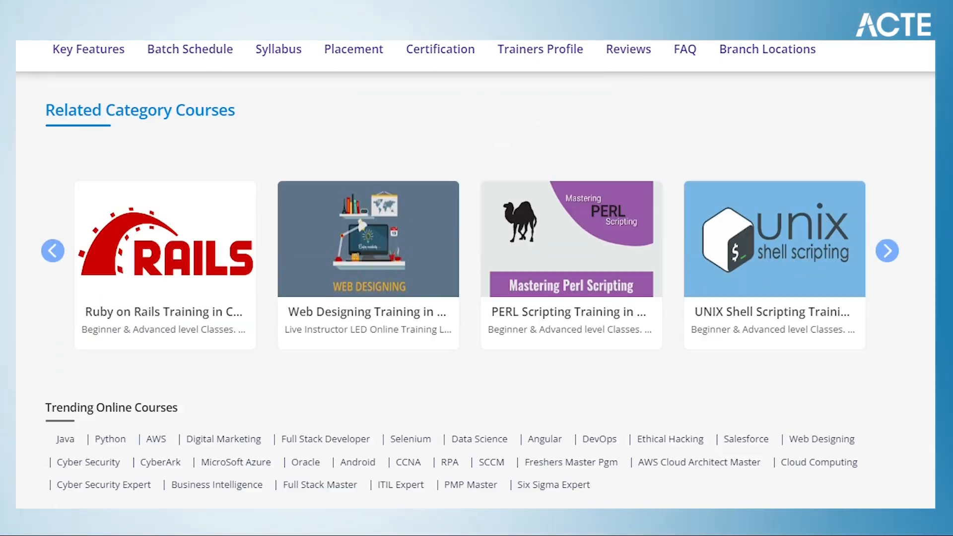
pyautogui.scroll(-8, 475, 289)
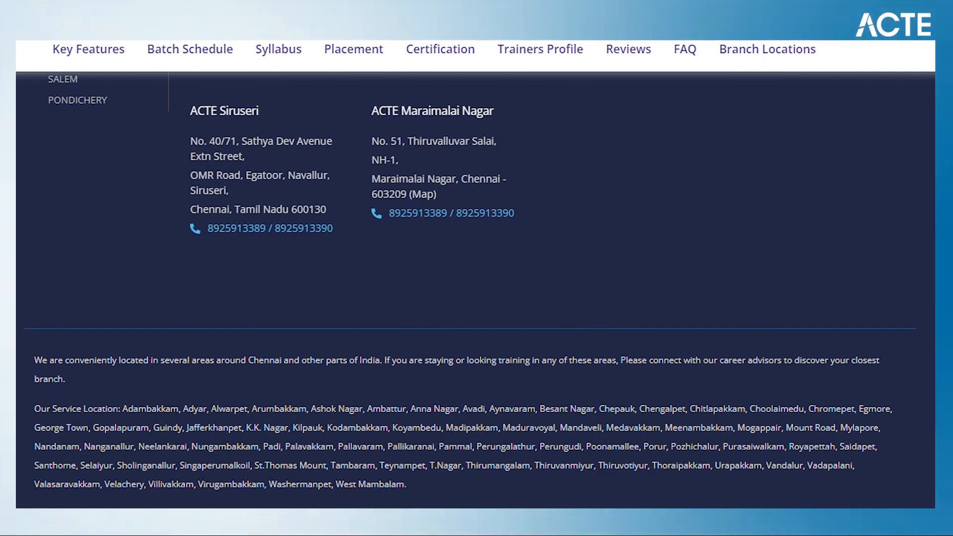